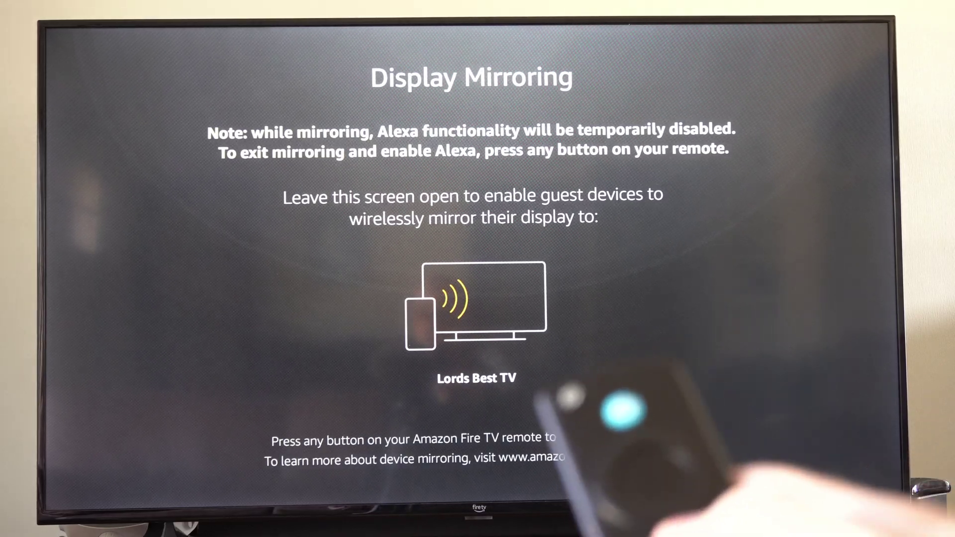
Leave Display Mirroring and bring up the quick settings panel over the home screen.
{"action": "key", "text": "Return"}
{"action": "key", "text": "Escape"}
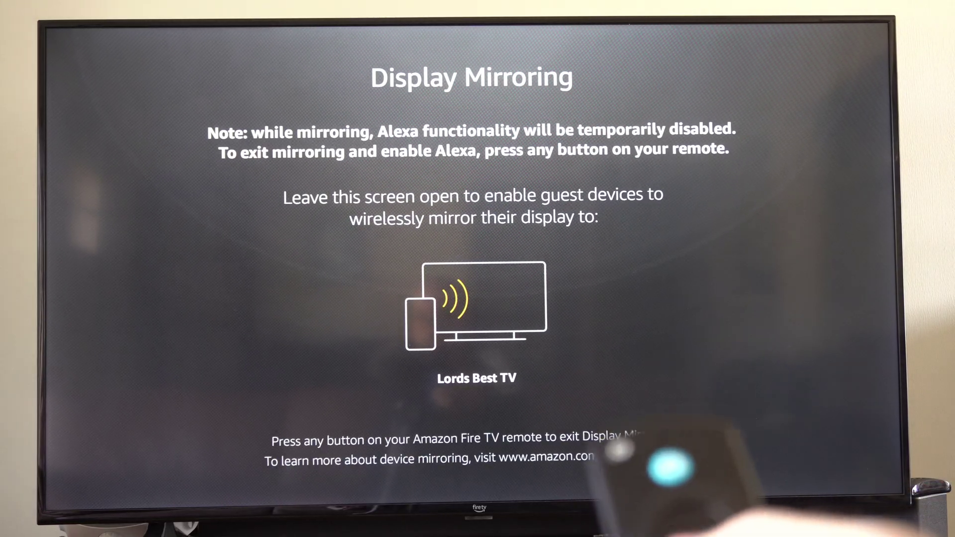
{"action": "key", "text": "Return"}
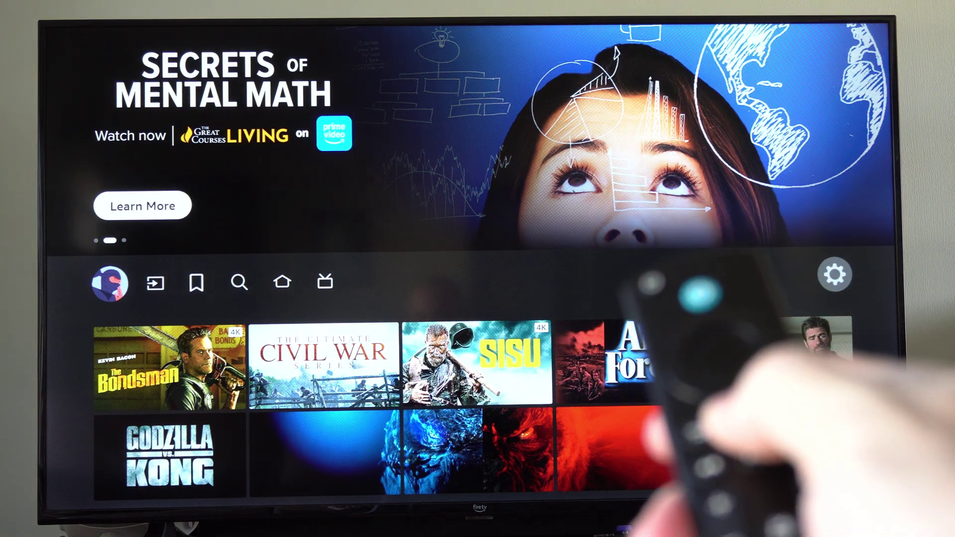
{"action": "key", "text": "Home"}
Move down the quick settings panel toward the Display Mirroring option.
{"action": "key", "text": "Down"}
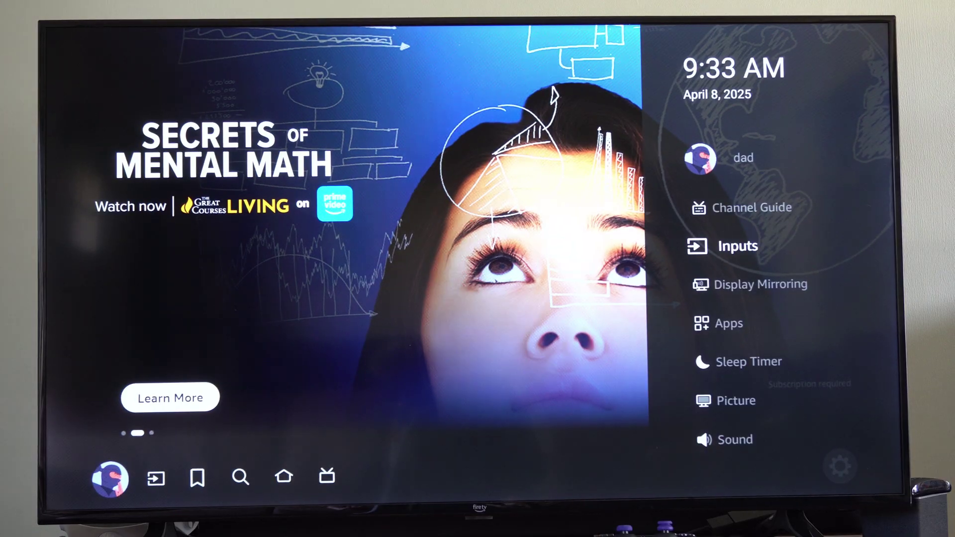
{"action": "key", "text": "Down"}
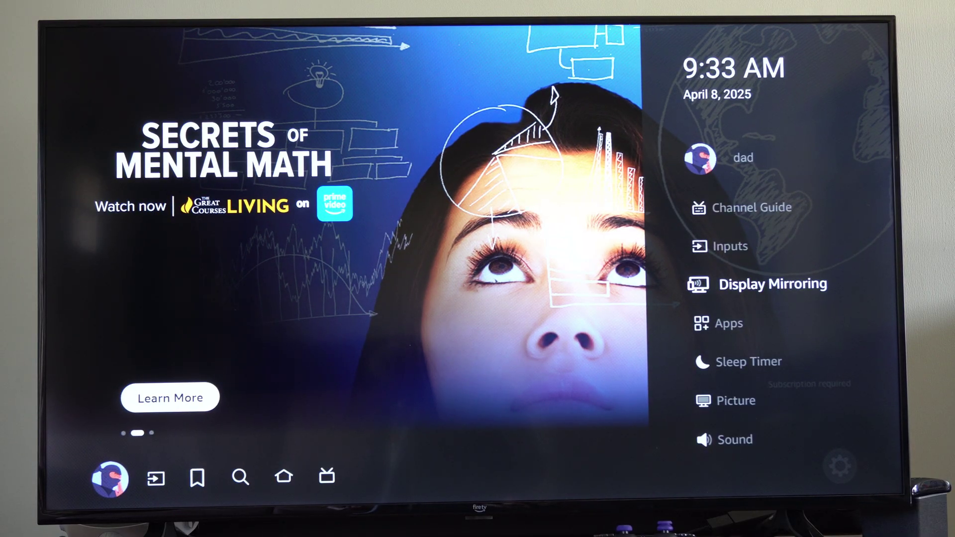